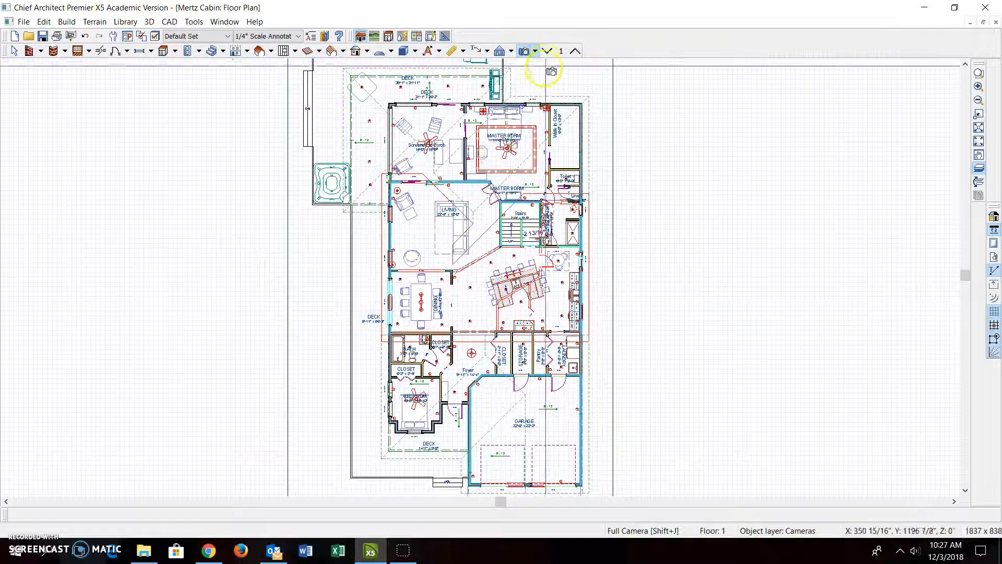
Examine the cabin's second-floor loft and its open-below area from several angles in a full camera view.
{"action": "left_click", "coordinate": [575, 51]}
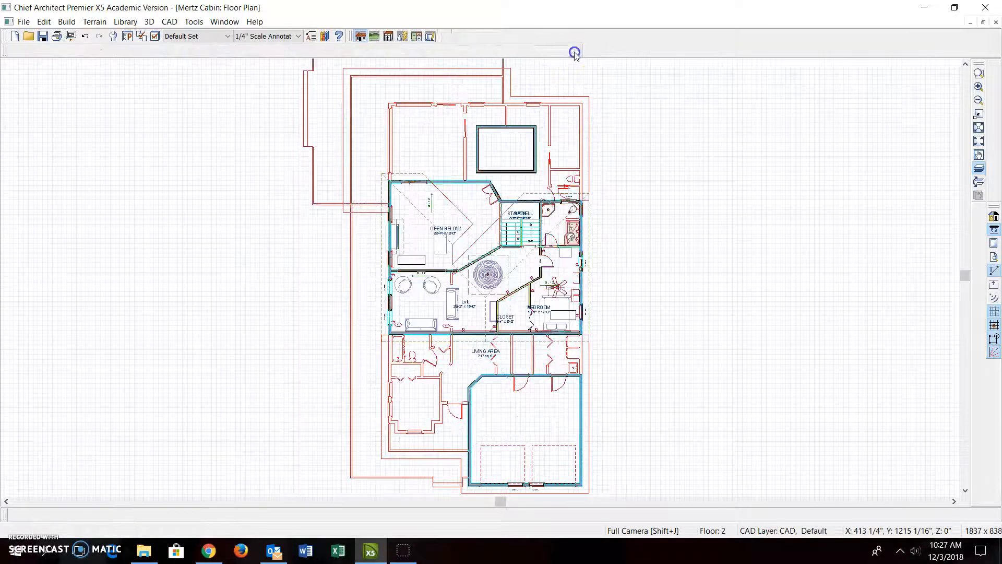
{"action": "scroll", "coordinate": [463, 255], "scroll_direction": "up", "scroll_amount": 3}
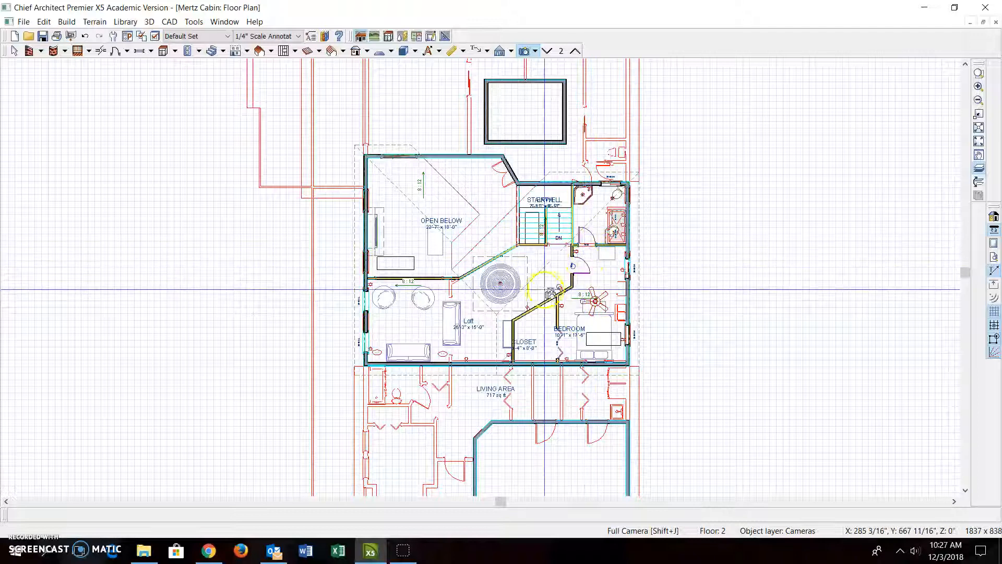
{"action": "left_click", "coordinate": [525, 50]}
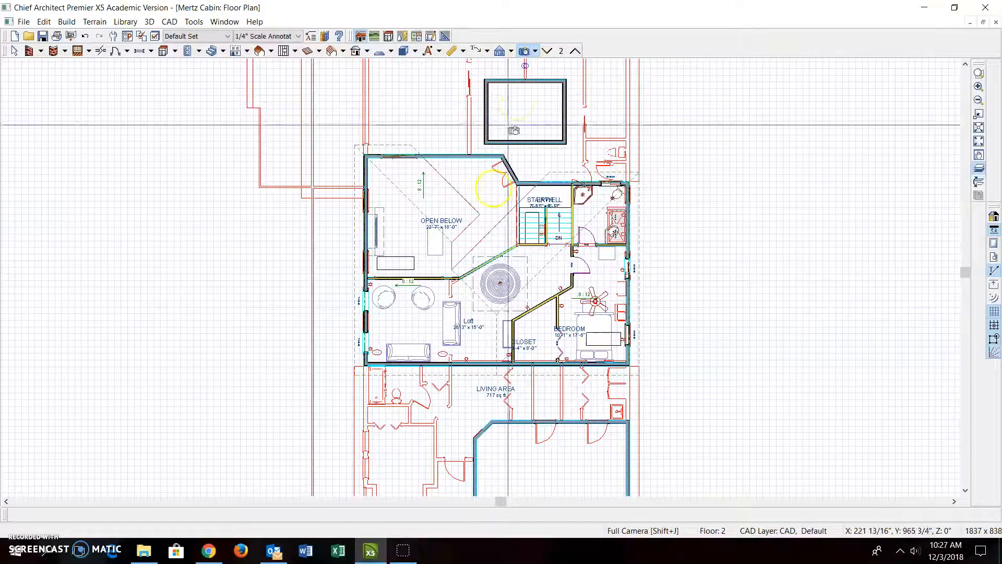
{"action": "left_click_drag", "start_coordinate": [487, 342], "coordinate": [474, 248]}
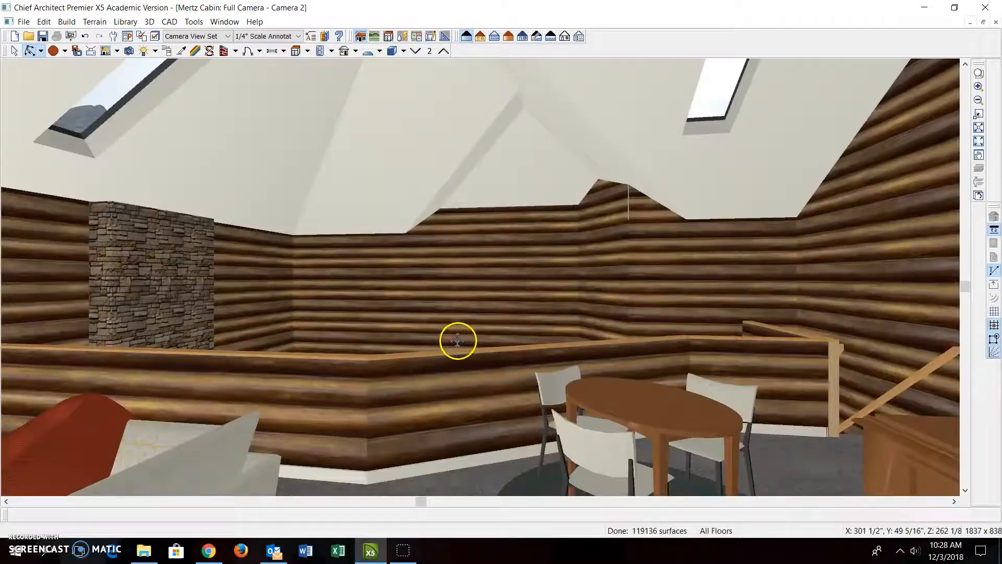
{"action": "scroll", "coordinate": [456, 342], "scroll_direction": "up", "scroll_amount": 1}
{"action": "left_click_drag", "start_coordinate": [499, 331], "coordinate": [404, 377]}
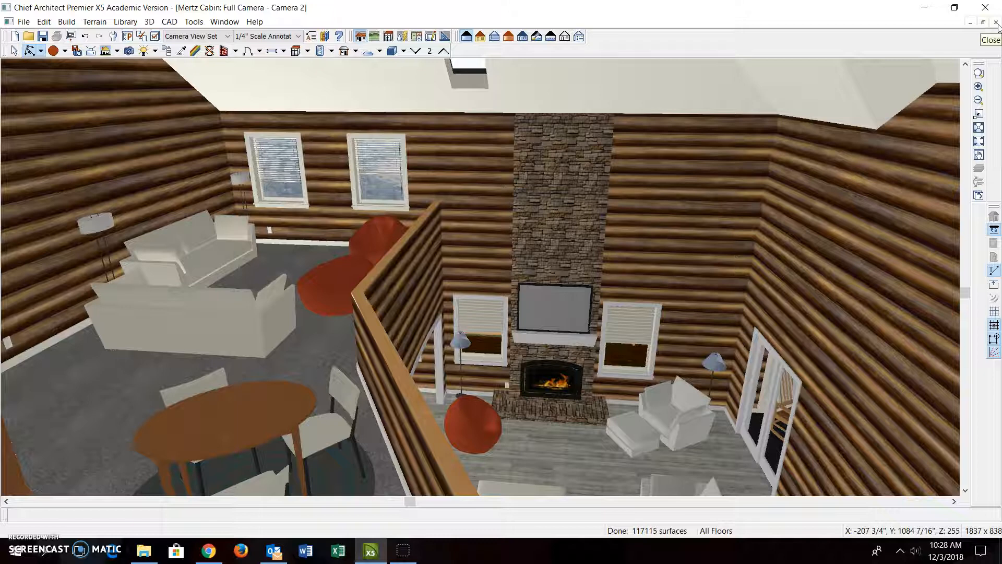
{"action": "left_click_drag", "start_coordinate": [805, 291], "coordinate": [733, 341]}
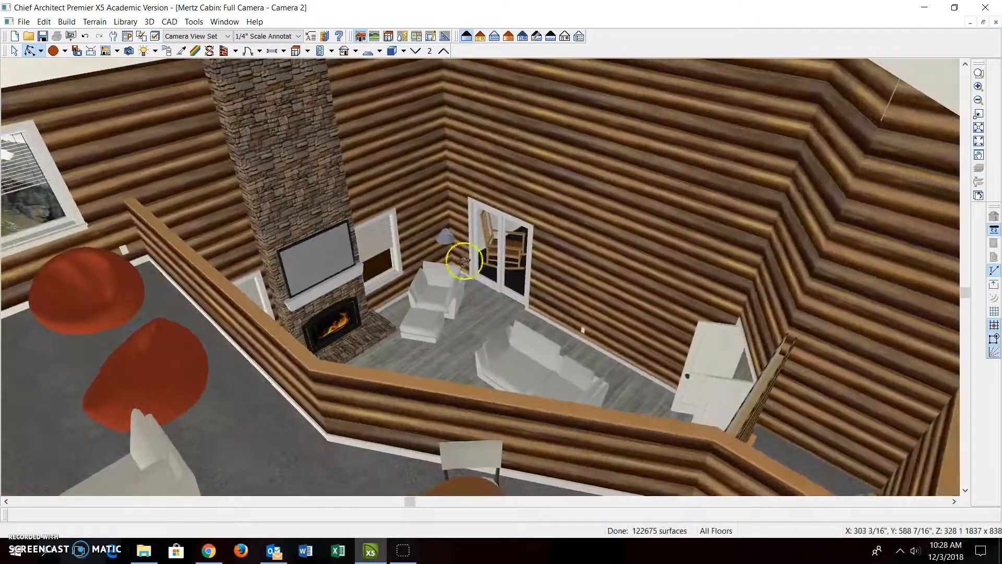
{"action": "left_click_drag", "start_coordinate": [438, 314], "coordinate": [444, 330]}
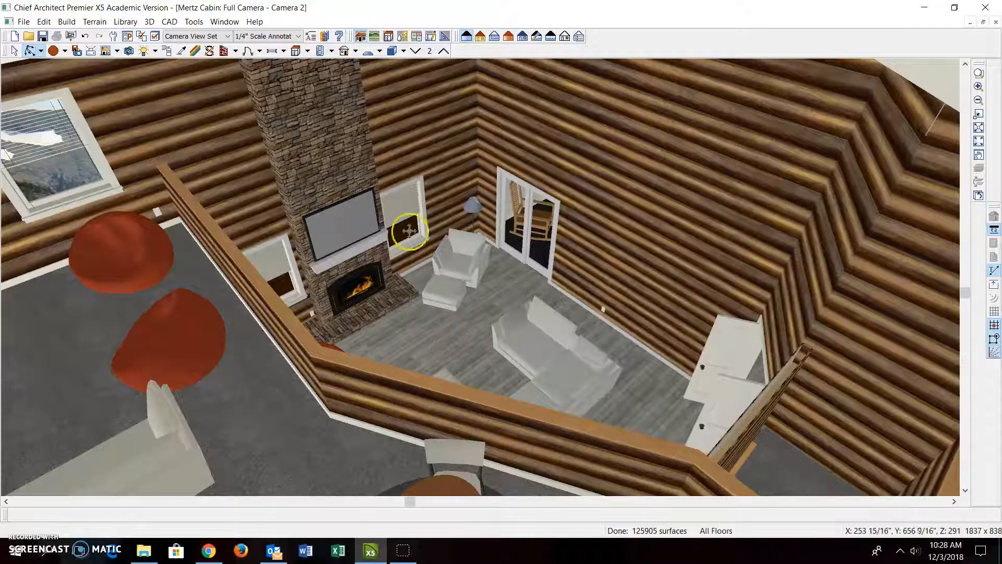
{"action": "left_click", "coordinate": [996, 21]}
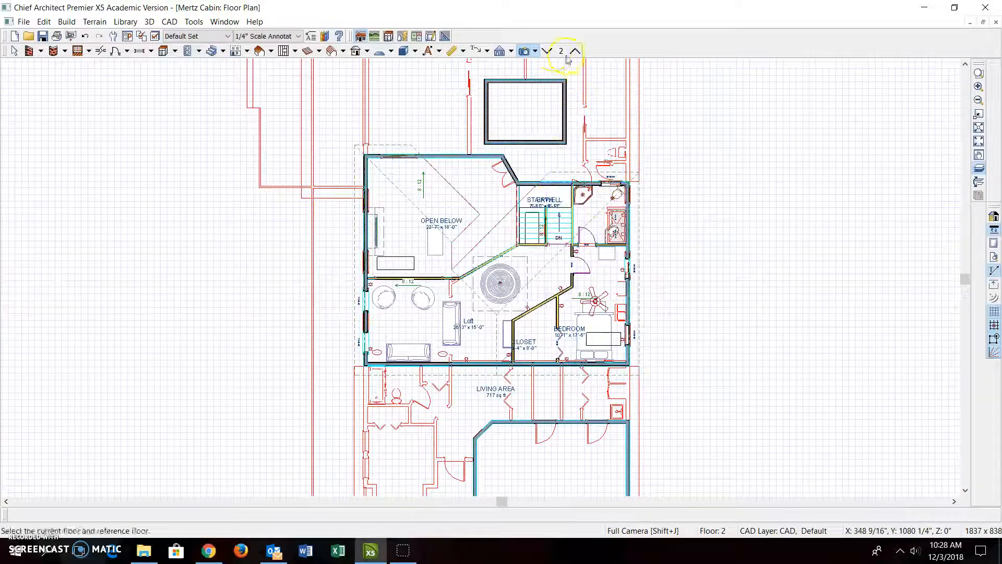
Return the cabin plan to floor 1 and bring up the Untitled 1 floor plan full size.
{"action": "left_click", "coordinate": [546, 50]}
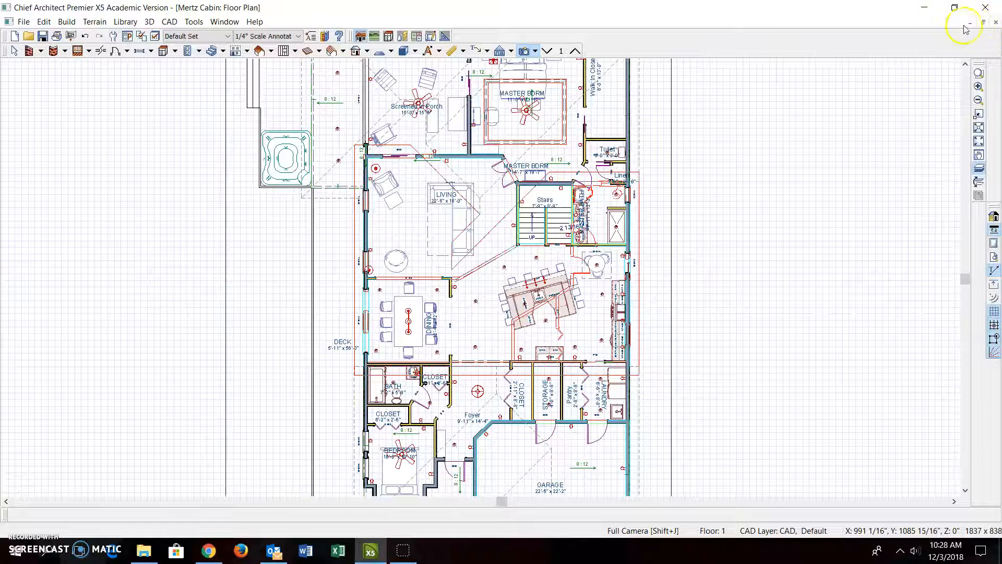
{"action": "left_click", "coordinate": [970, 23]}
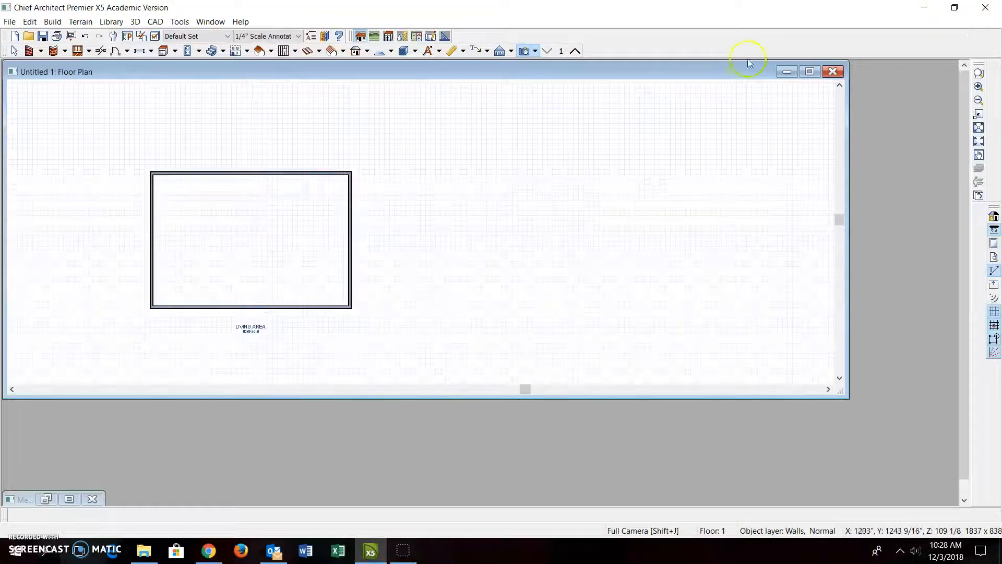
{"action": "left_click", "coordinate": [810, 72]}
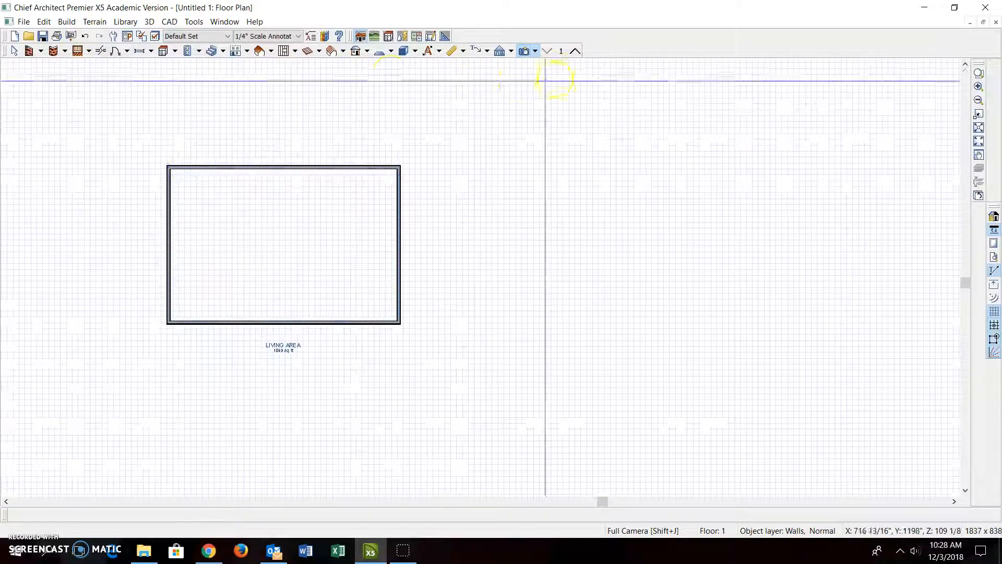
Build a new second floor derived from the first floor with the default floor settings, and turn on the reference floor display.
{"action": "left_click", "coordinate": [65, 22]}
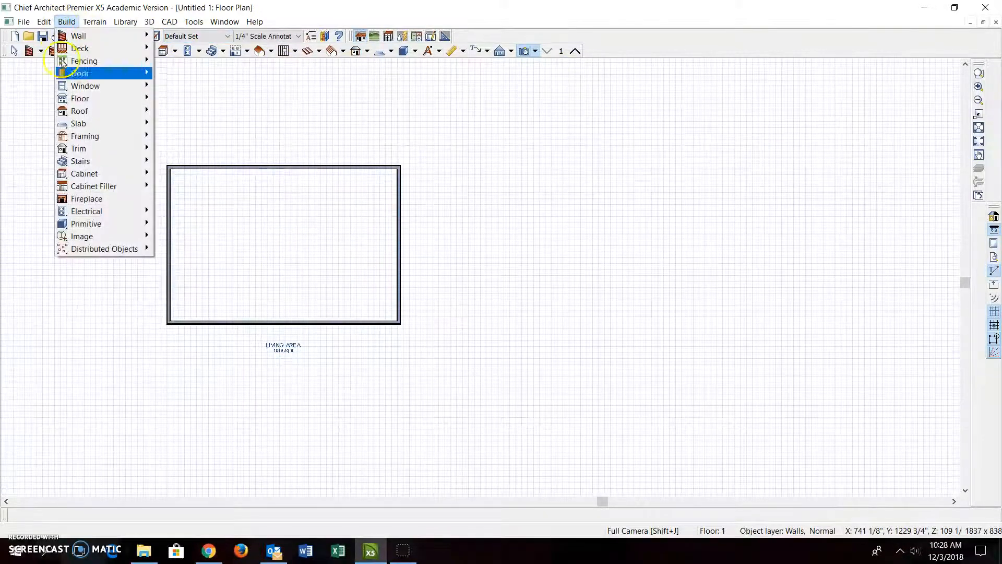
{"action": "mouse_move", "coordinate": [116, 99]}
{"action": "left_click", "coordinate": [198, 98]}
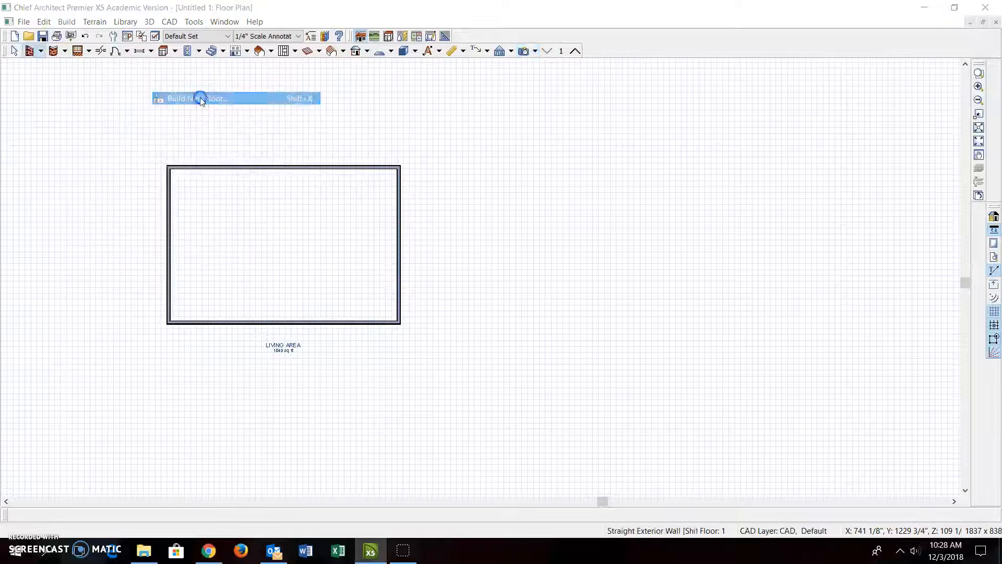
{"action": "left_click", "coordinate": [145, 132]}
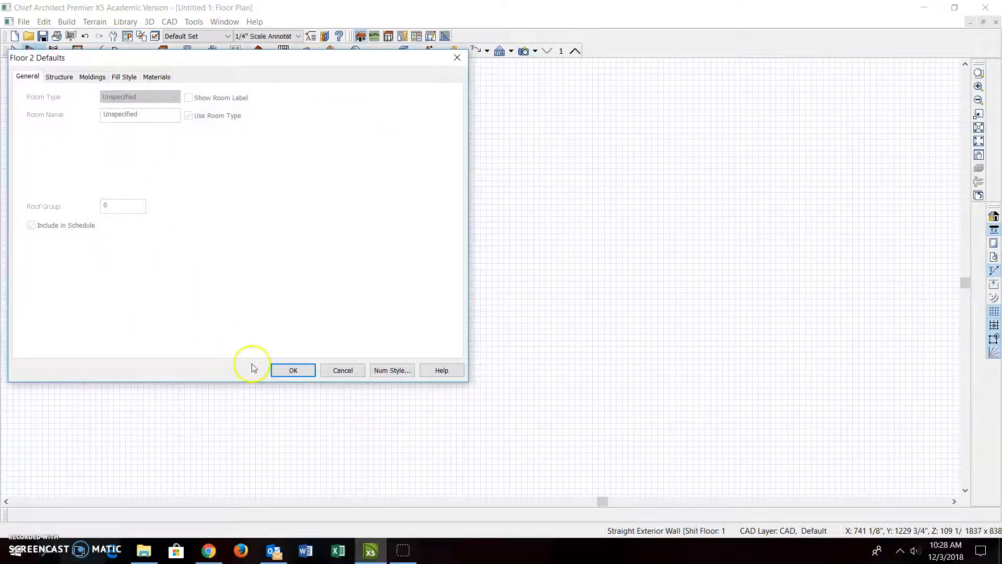
{"action": "left_click", "coordinate": [294, 370]}
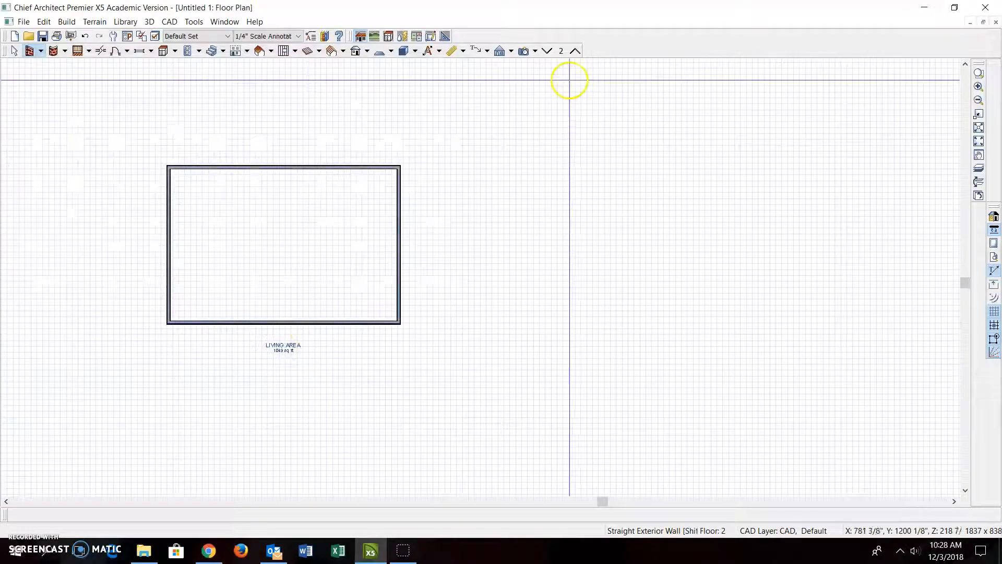
{"action": "left_click", "coordinate": [978, 168]}
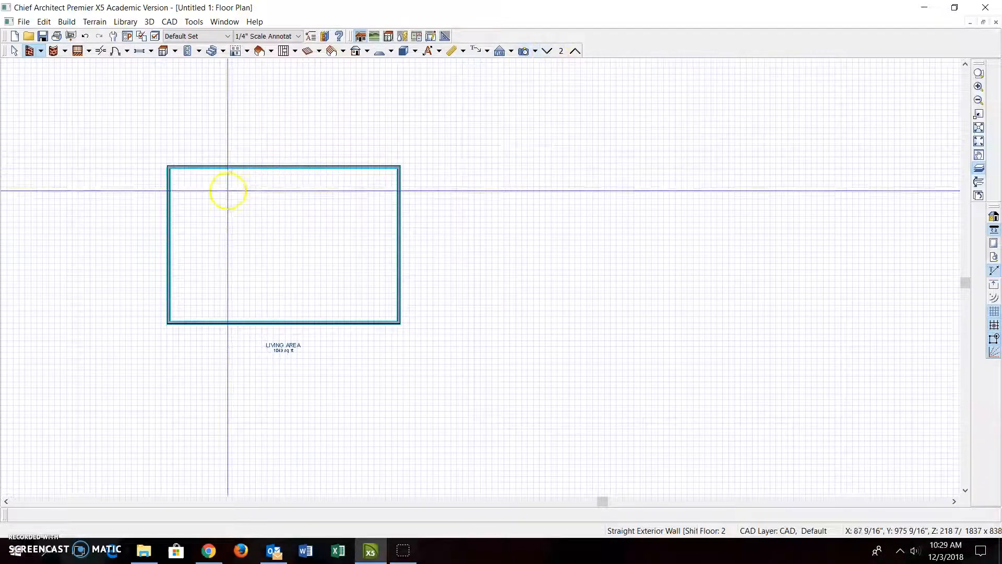
Try enclosing the upper-left corner of floor 2 with two straight interior walls, about 15' deep, and inspect them in a full camera view.
{"action": "left_click", "coordinate": [40, 51]}
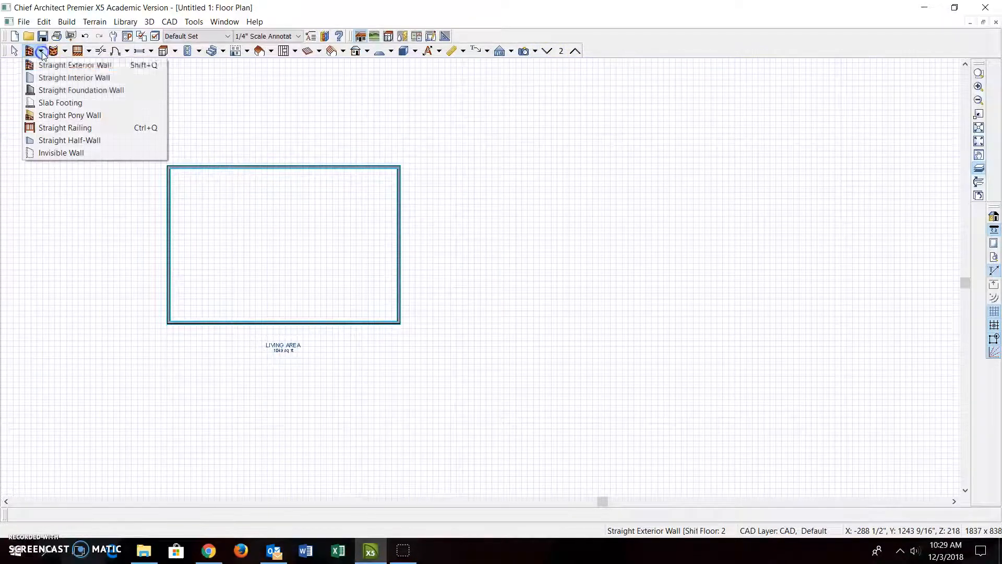
{"action": "left_click", "coordinate": [52, 77]}
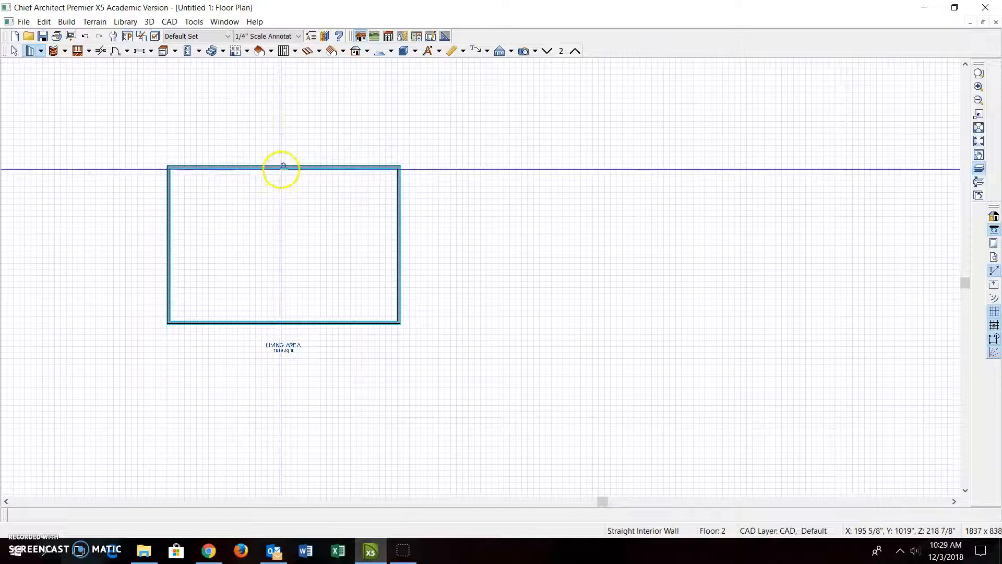
{"action": "left_click_drag", "start_coordinate": [291, 168], "coordinate": [170, 256]}
{"action": "left_click", "coordinate": [524, 52]}
{"action": "left_click", "coordinate": [309, 247]}
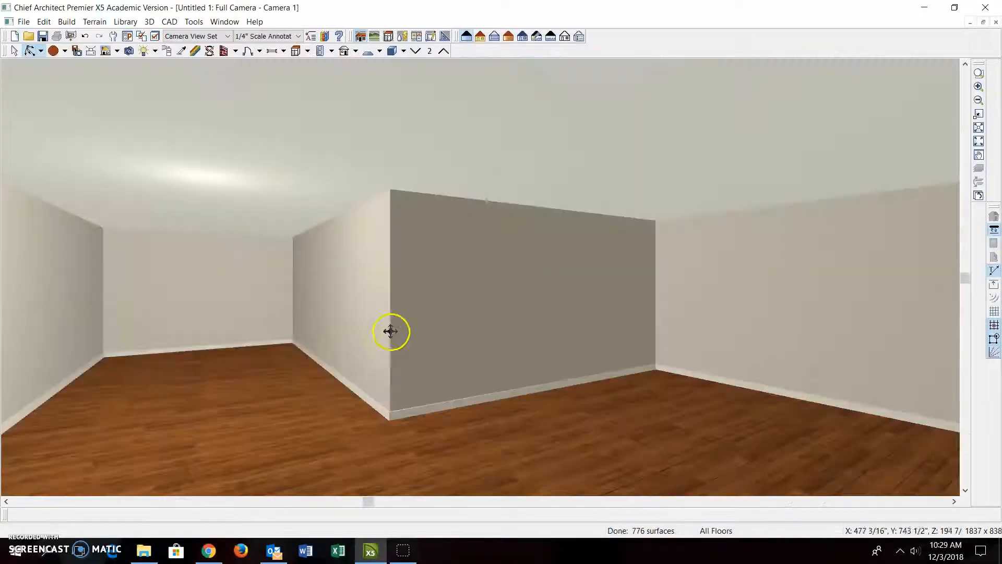
{"action": "left_click", "coordinate": [995, 22]}
Delete the two interior walls enclosing the upper-left corner of floor 2.
{"action": "left_click", "coordinate": [14, 51]}
{"action": "left_click_drag", "start_coordinate": [186, 216], "coordinate": [354, 279]}
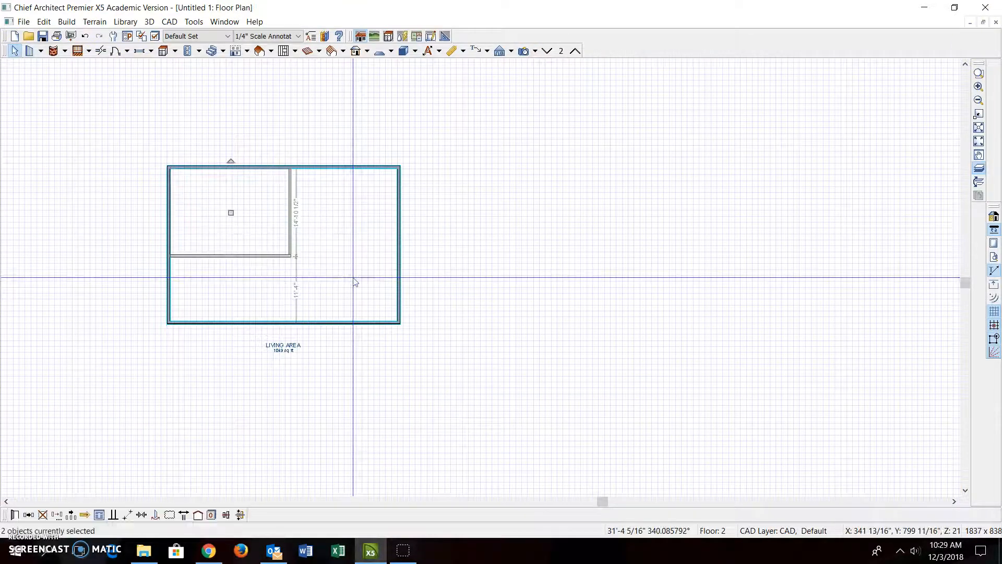
{"action": "key", "text": "Delete"}
Enclose the upper-left corner of floor 2 with two straight half-walls and show them in a full camera view.
{"action": "left_click", "coordinate": [41, 52]}
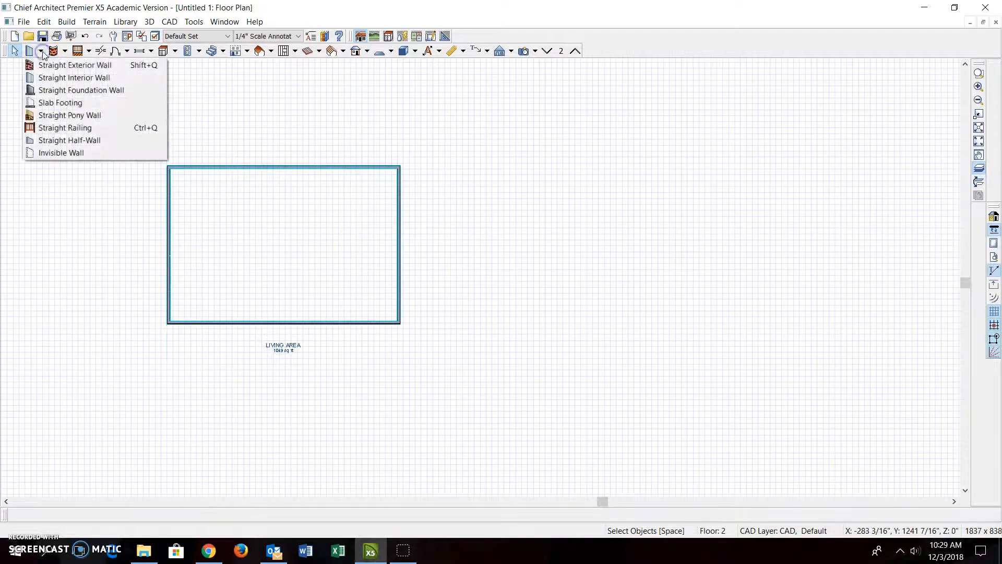
{"action": "left_click", "coordinate": [56, 146]}
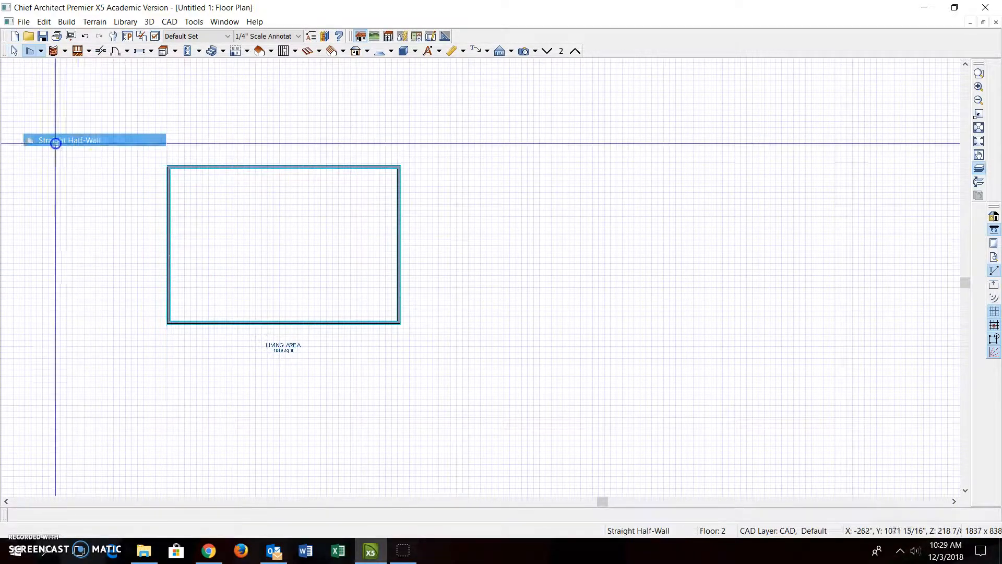
{"action": "mouse_move", "coordinate": [273, 170]}
{"action": "left_mouse_down"}
{"action": "mouse_move", "coordinate": [275, 253]}
{"action": "mouse_move", "coordinate": [170, 255]}
{"action": "left_mouse_up"}
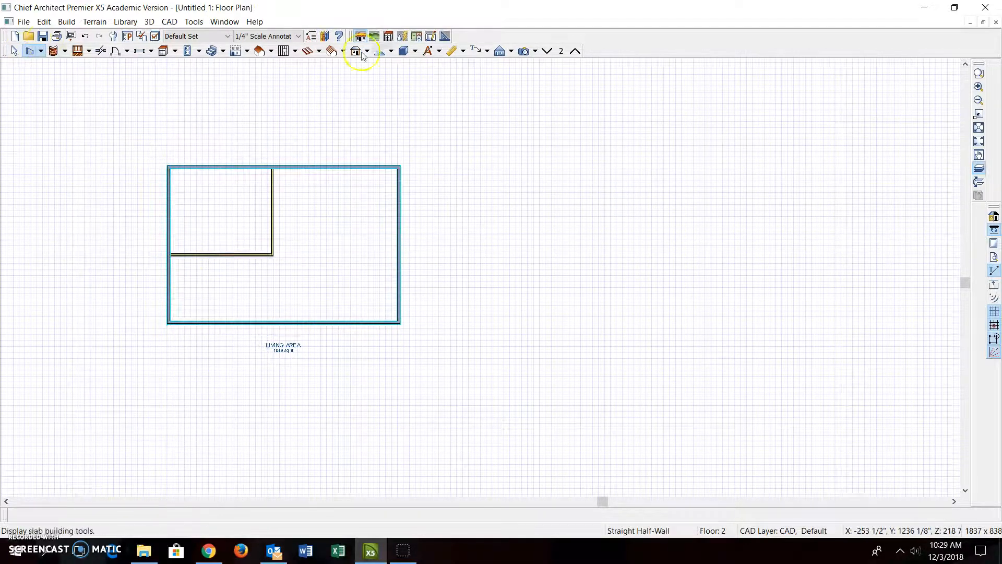
{"action": "left_click", "coordinate": [523, 51]}
{"action": "left_click_drag", "start_coordinate": [403, 262], "coordinate": [262, 228]}
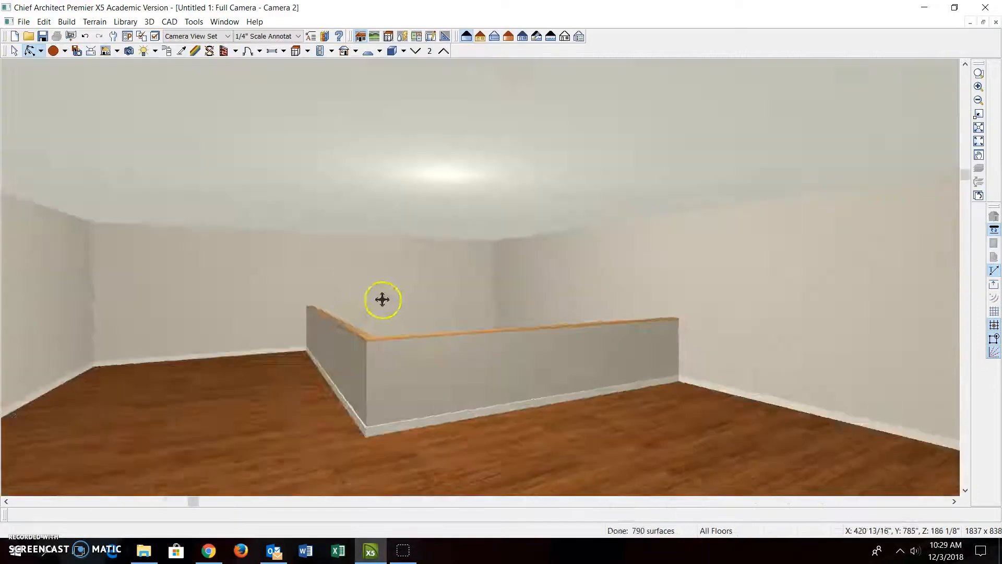
{"action": "left_click_drag", "start_coordinate": [383, 298], "coordinate": [583, 331]}
Turn off Floor Under This Room for the room enclosed by the half-walls.
{"action": "left_click", "coordinate": [15, 51]}
{"action": "left_click", "coordinate": [436, 324]}
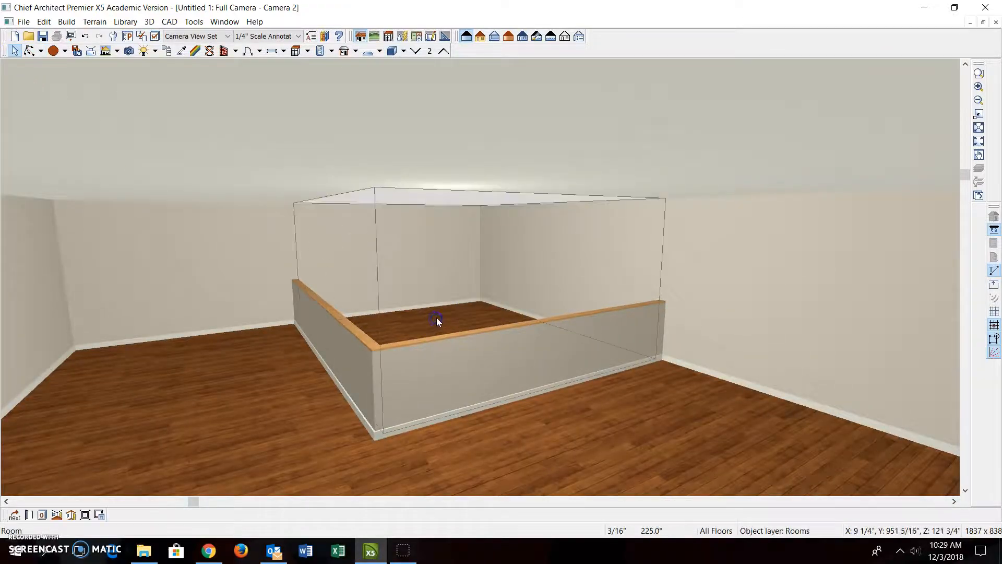
{"action": "double_click", "coordinate": [434, 314]}
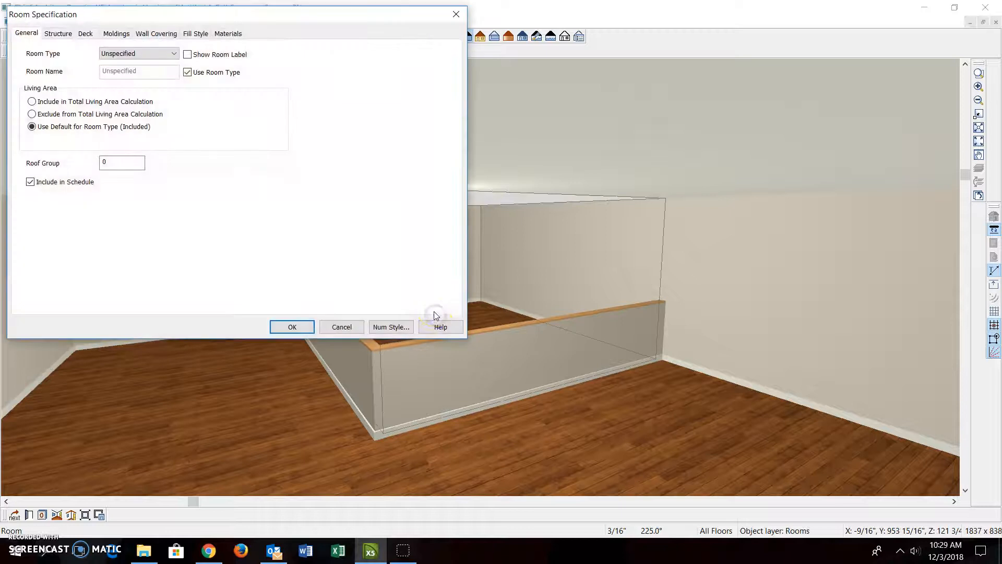
{"action": "left_click", "coordinate": [57, 34]}
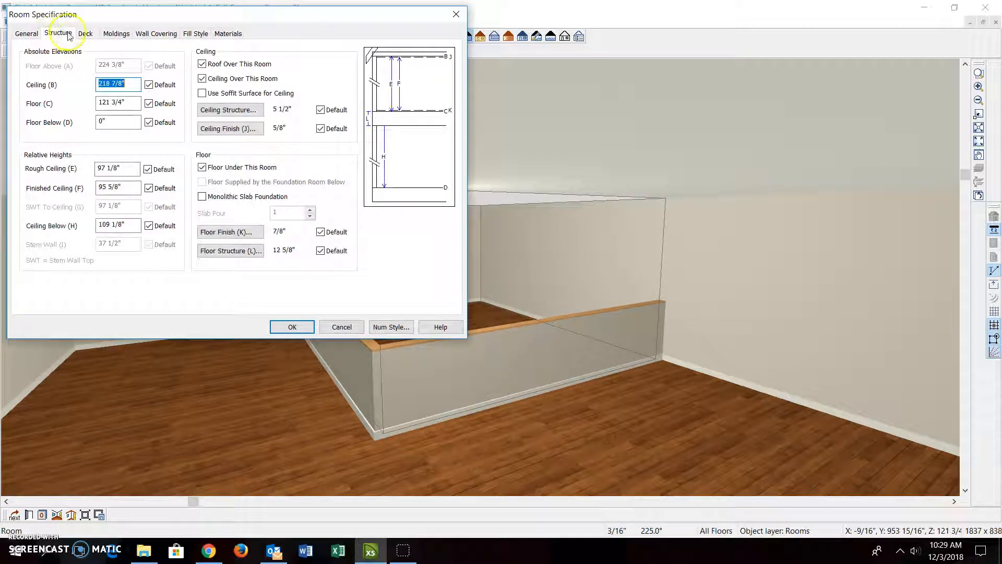
{"action": "left_click", "coordinate": [202, 167]}
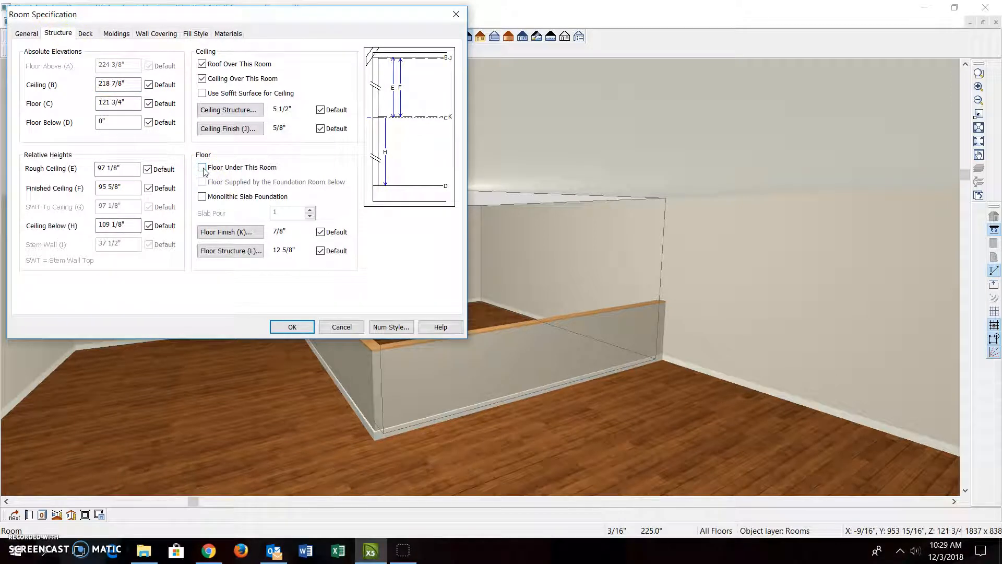
{"action": "left_click", "coordinate": [287, 327]}
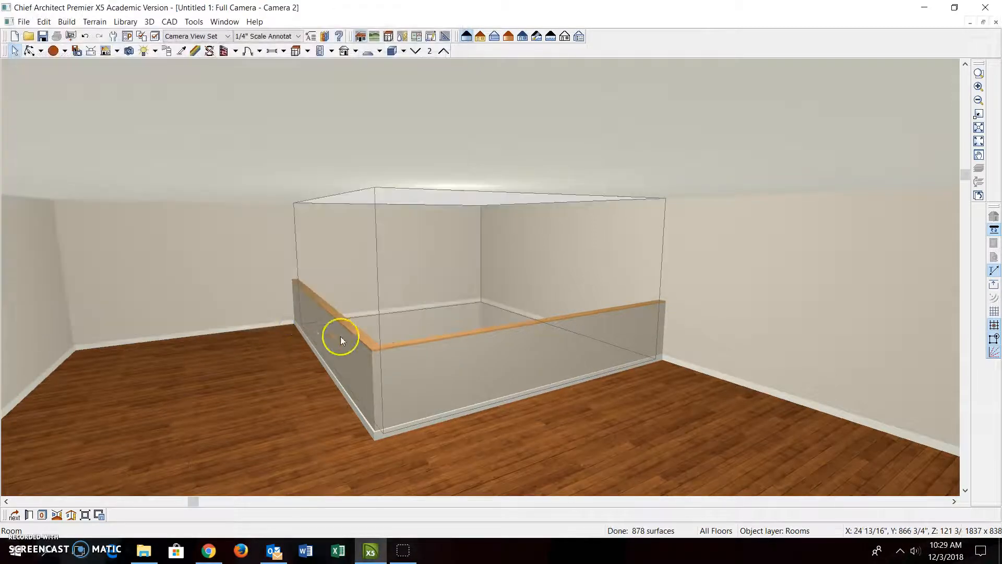
Remove the default base molding from the open room behind the half-walls.
{"action": "left_click", "coordinate": [33, 49]}
{"action": "left_click_drag", "start_coordinate": [382, 221], "coordinate": [565, 315]}
{"action": "left_click_drag", "start_coordinate": [391, 436], "coordinate": [390, 418]}
{"action": "left_click_drag", "start_coordinate": [379, 380], "coordinate": [298, 377]}
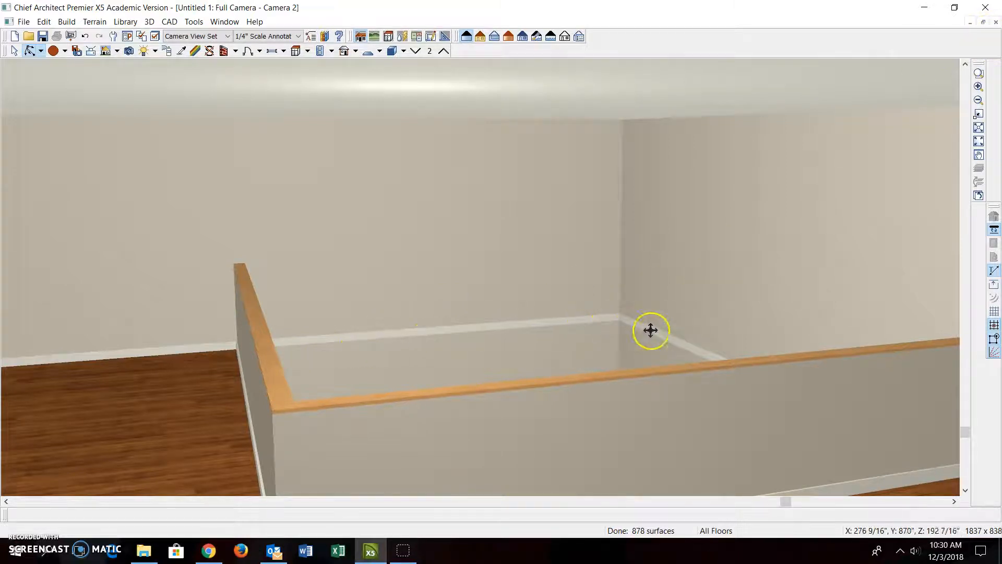
{"action": "left_click", "coordinate": [12, 52]}
{"action": "double_click", "coordinate": [413, 264]}
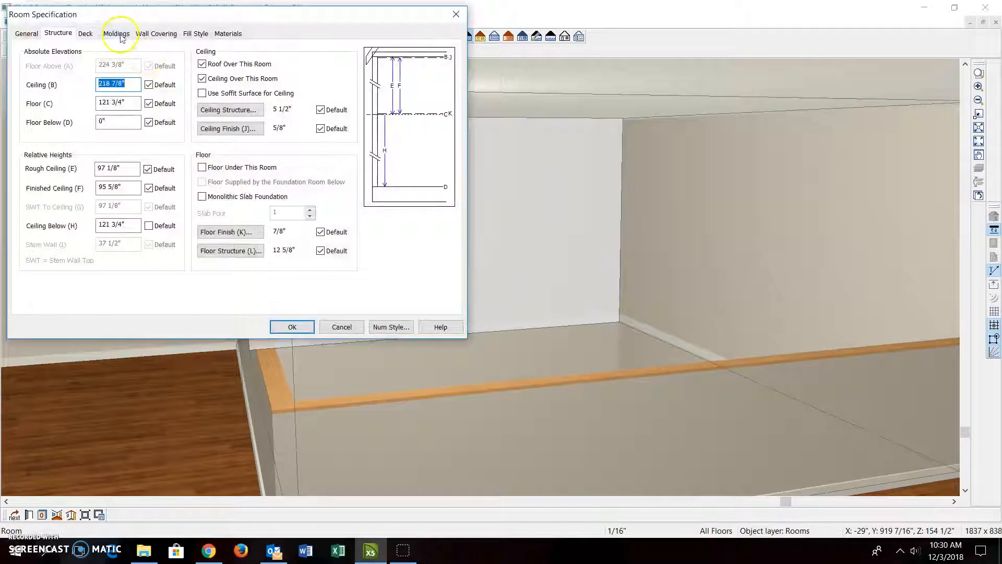
{"action": "left_click", "coordinate": [117, 34]}
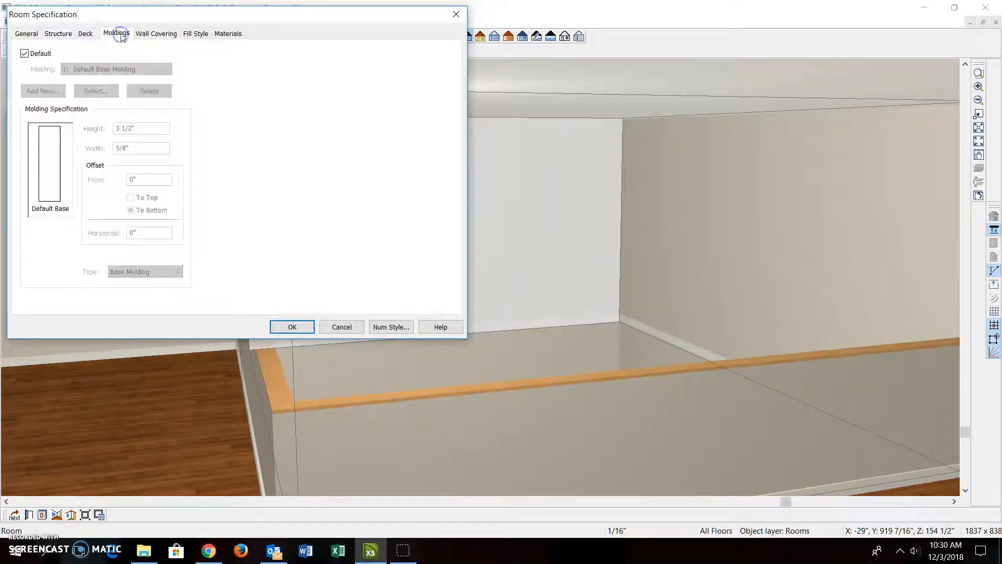
{"action": "left_click", "coordinate": [25, 54]}
{"action": "left_click", "coordinate": [153, 93]}
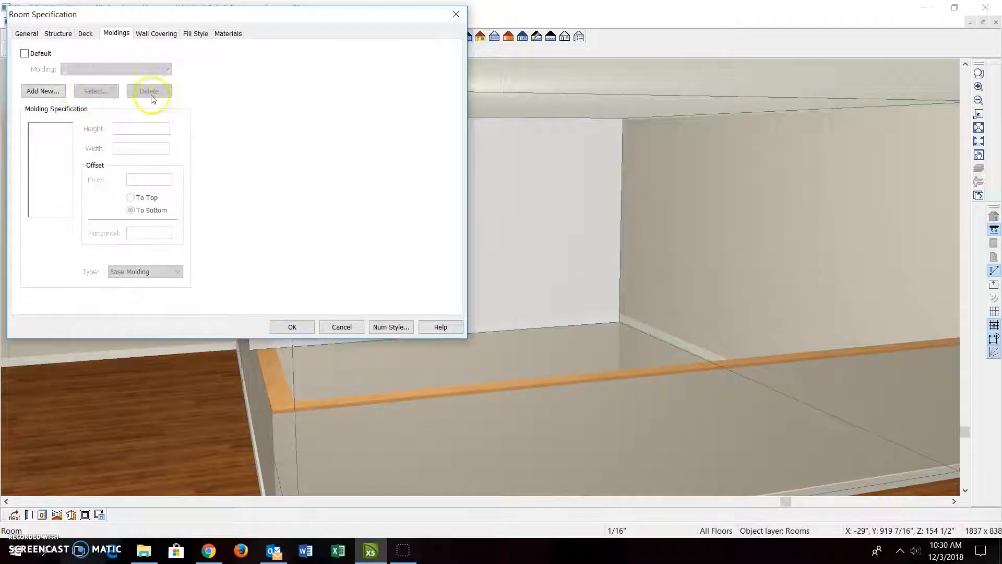
{"action": "left_click", "coordinate": [292, 332]}
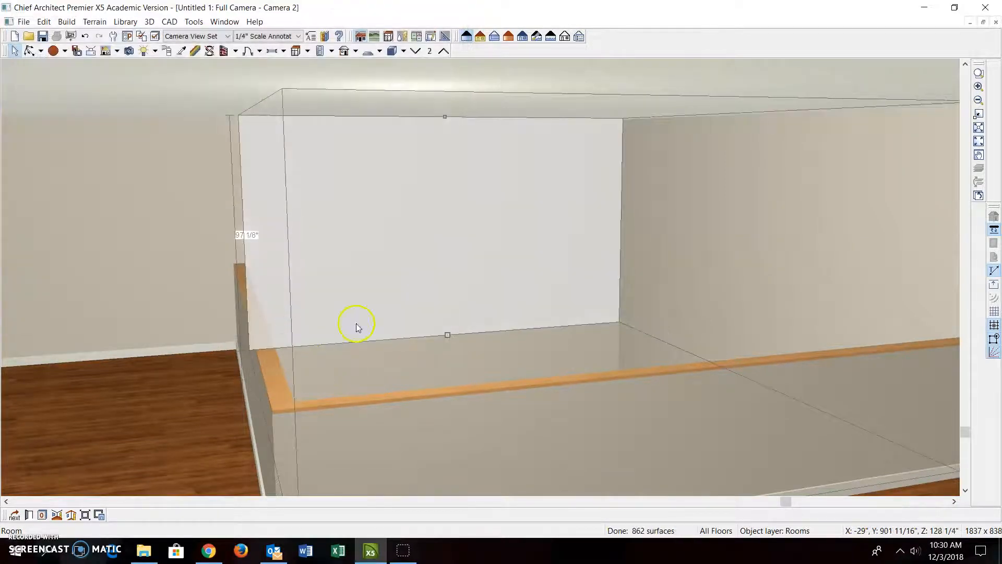
{"action": "left_click", "coordinate": [155, 287]}
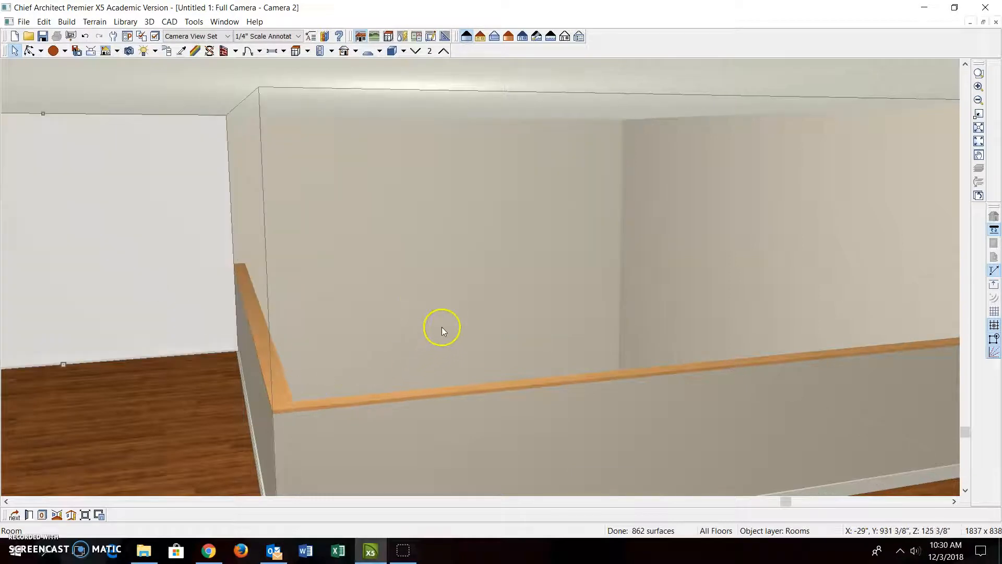
Turn off Ceiling Over This Room for both the main floor 2 room and the open room enclosed by the half-walls.
{"action": "left_click", "coordinate": [418, 222]}
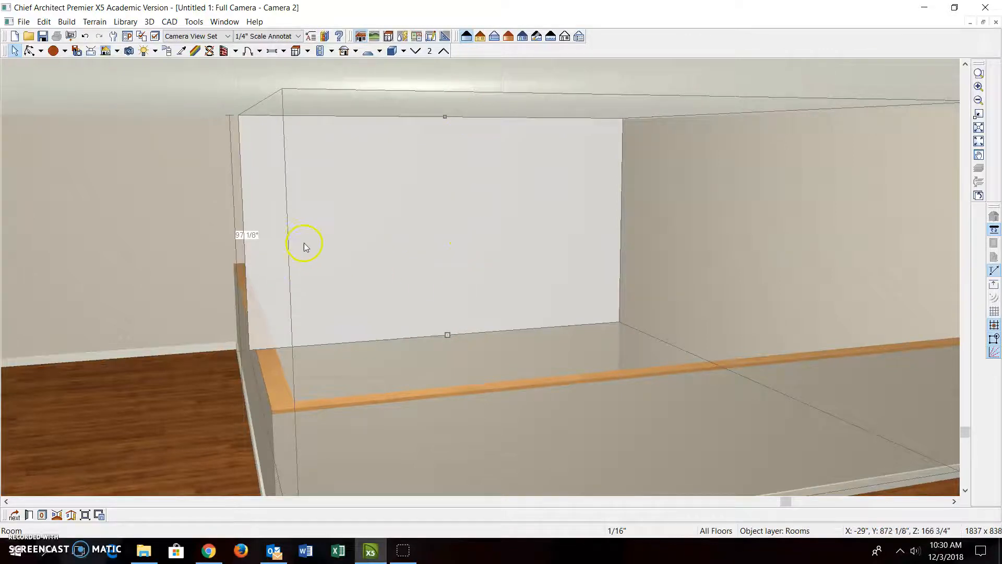
{"action": "double_click", "coordinate": [186, 249]}
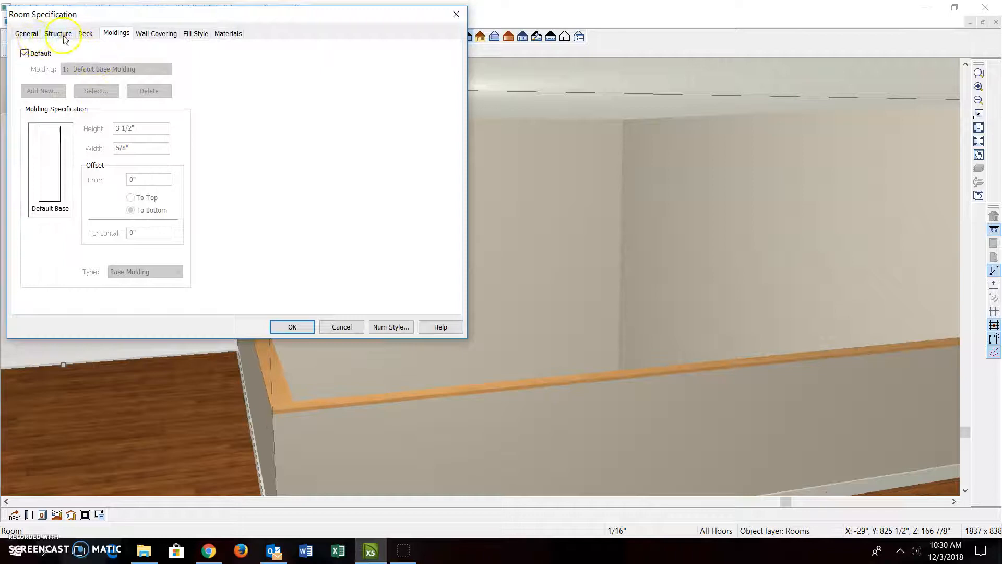
{"action": "left_click", "coordinate": [58, 34]}
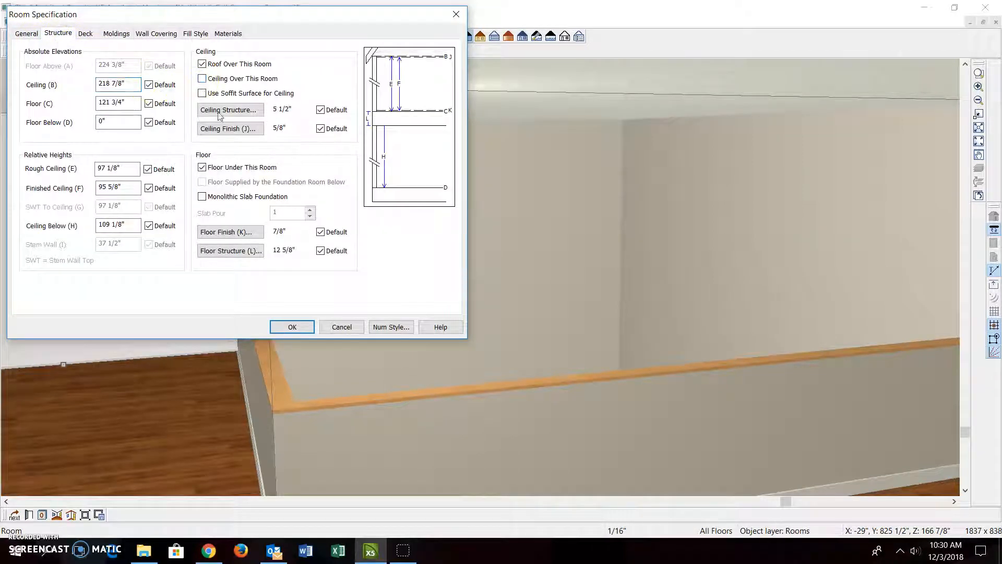
{"action": "left_click", "coordinate": [291, 321]}
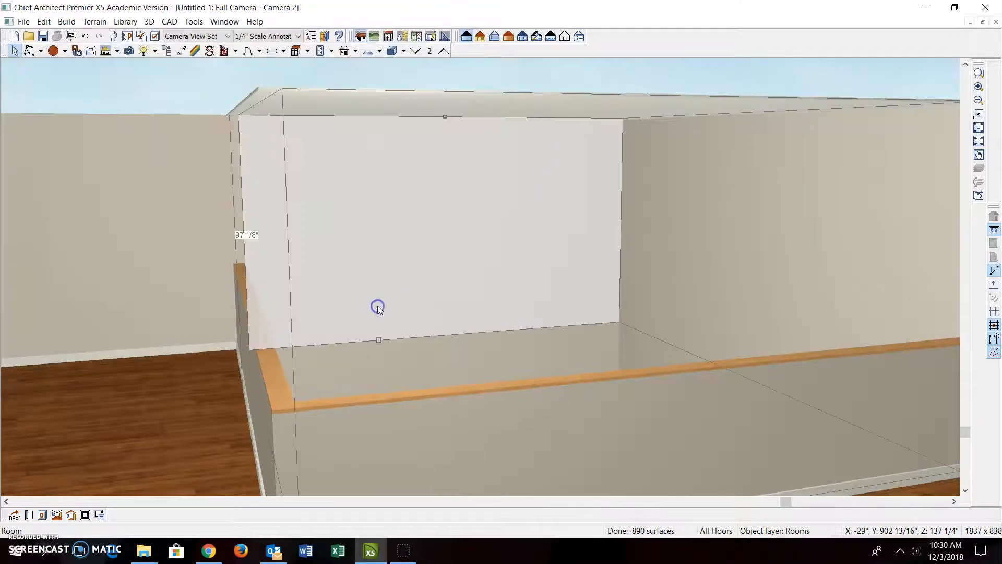
{"action": "double_click", "coordinate": [378, 306]}
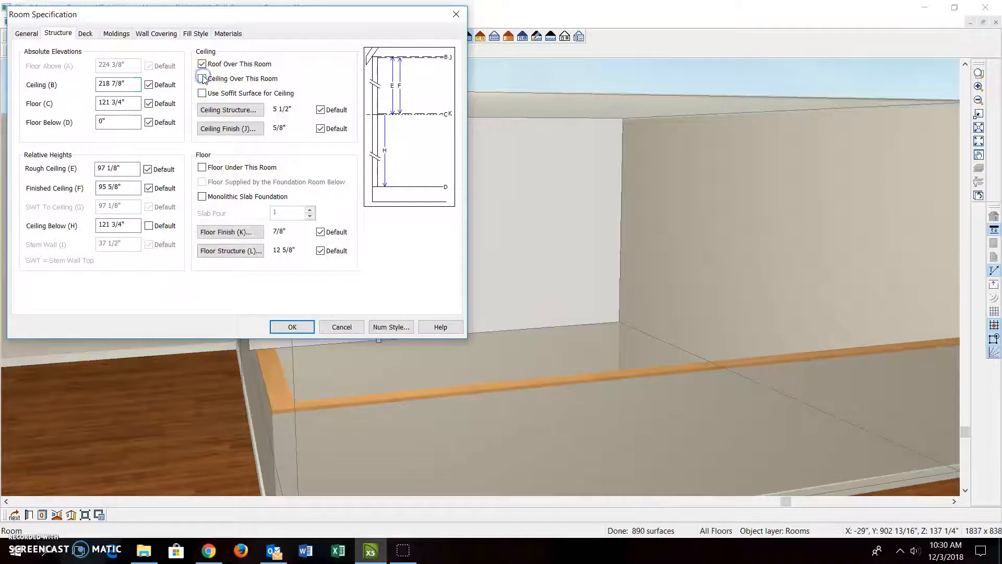
{"action": "left_click", "coordinate": [292, 327]}
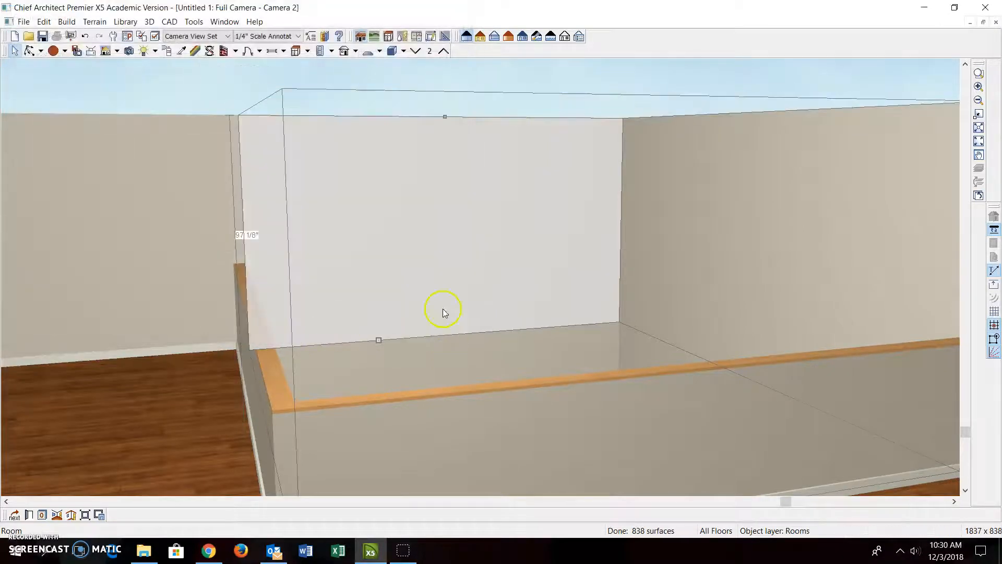
Orbit the camera to look down over the half-walls through the opening to the floor below.
{"action": "left_click", "coordinate": [30, 52]}
{"action": "left_click_drag", "start_coordinate": [237, 193], "coordinate": [374, 248]}
{"action": "left_click_drag", "start_coordinate": [365, 243], "coordinate": [293, 250]}
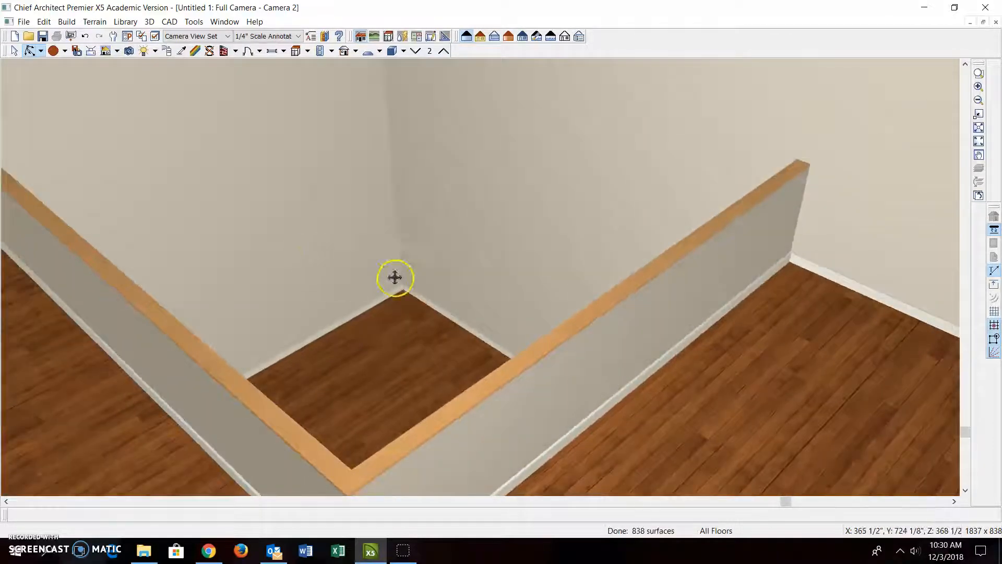